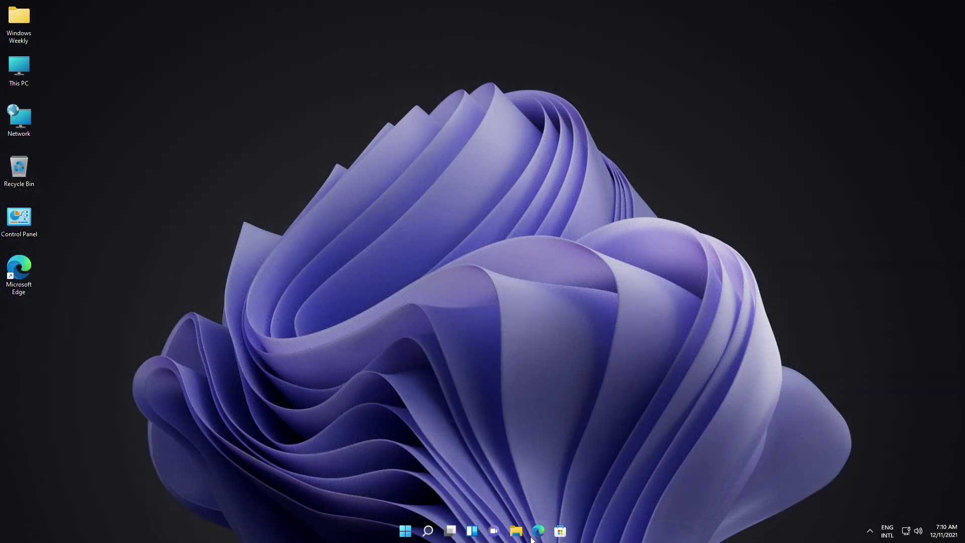
# Step: Launch Microsoft Edge from the taskbar onto a dark new tab page
pyautogui.click(538, 530)
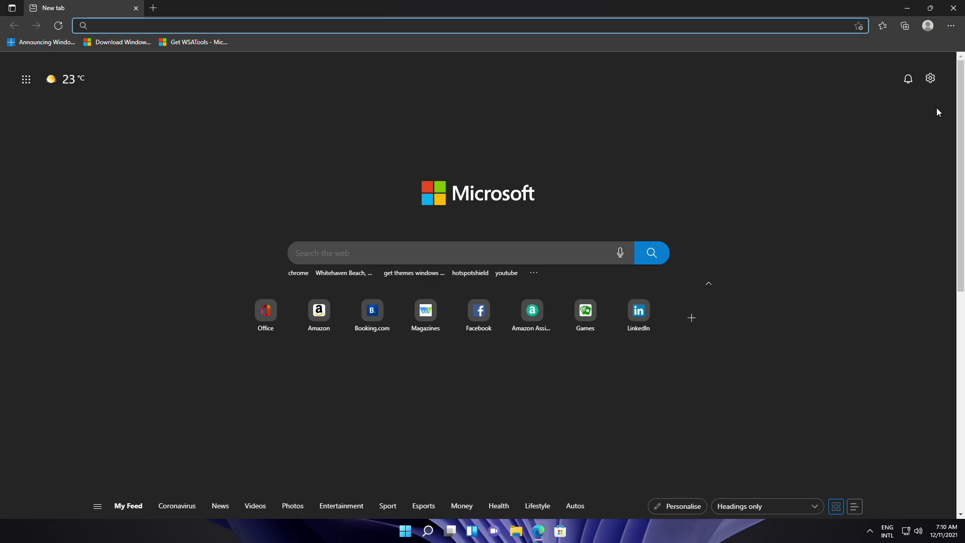
# Step: Update Edge to version 96.0.1054.53 from About Microsoft Edge and restart the browser
pyautogui.click(952, 25)
pyautogui.click(830, 344)
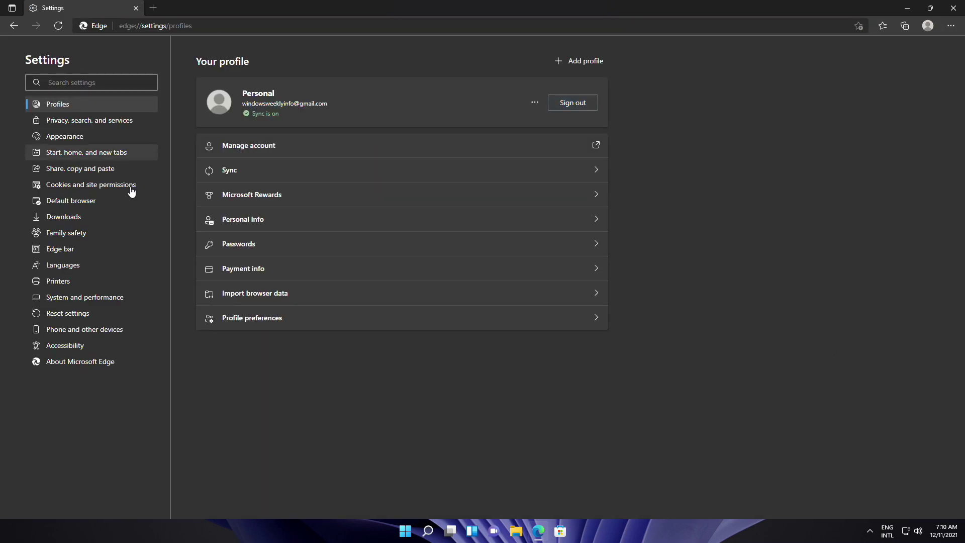
pyautogui.click(99, 365)
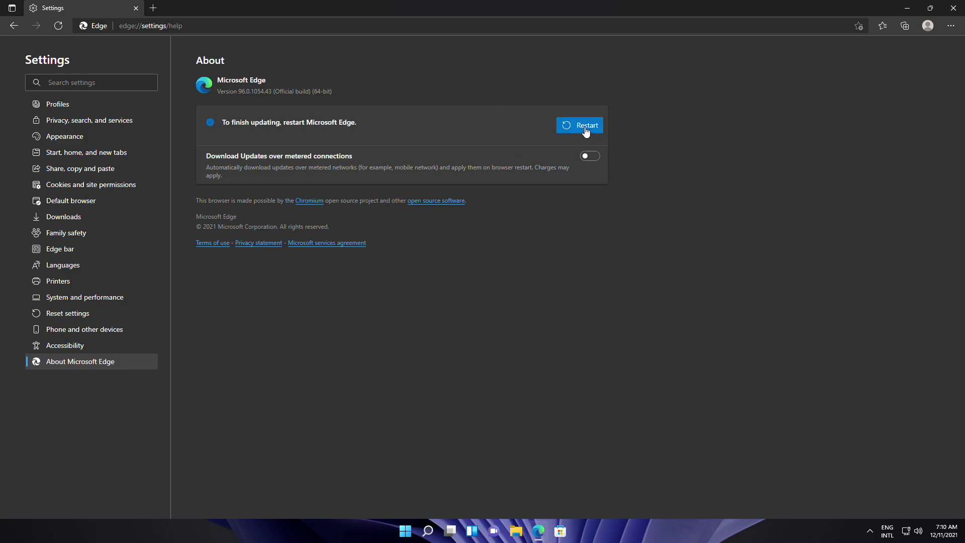
pyautogui.click(586, 127)
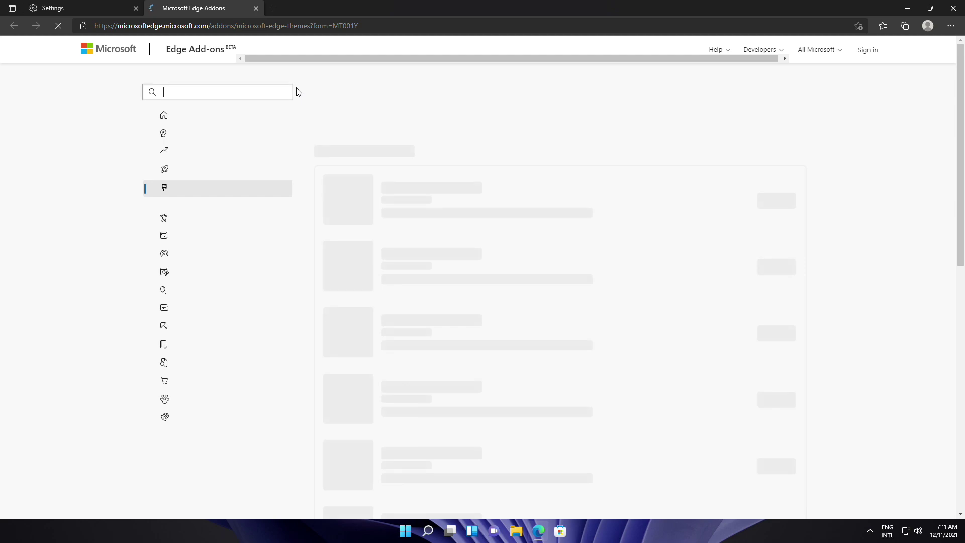
# Step: Search Edge Add-ons for 'pantone' and add the Pantone Color of the Year 2022 theme
pyautogui.click(239, 95)
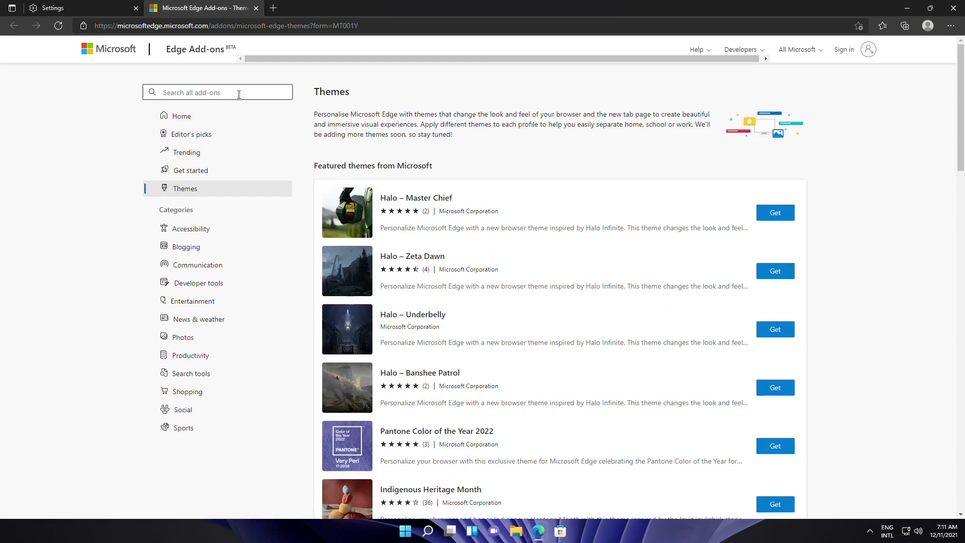
pyautogui.write('pantone')
pyautogui.press('Return')
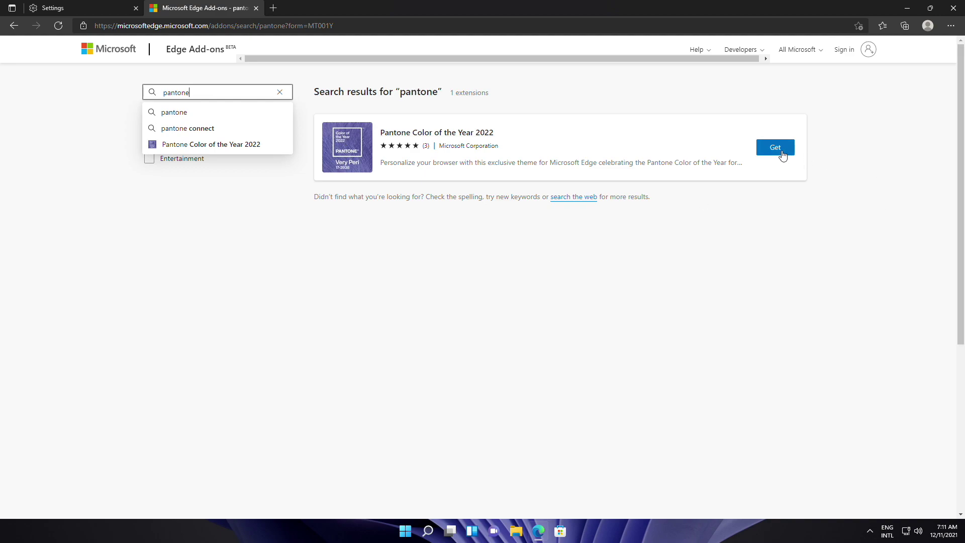
pyautogui.click(783, 154)
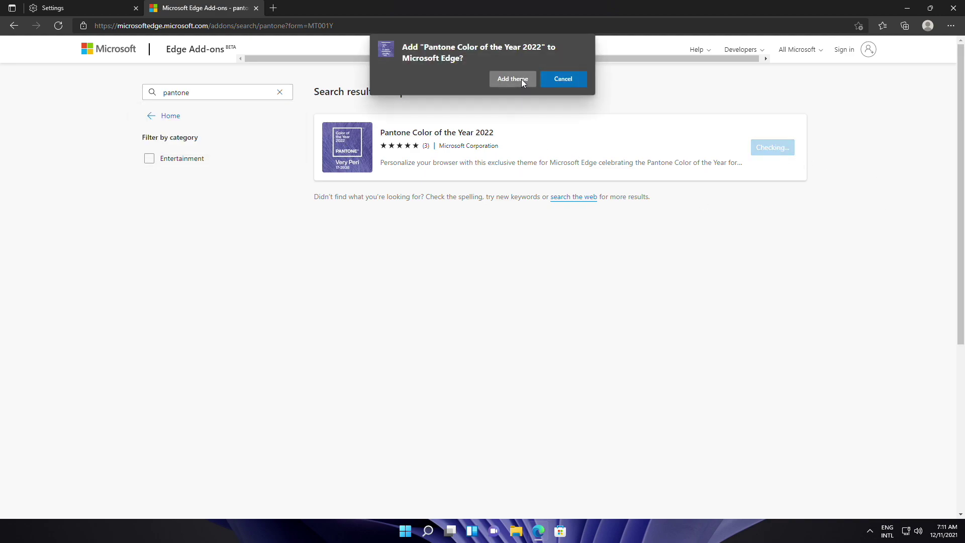
pyautogui.click(521, 79)
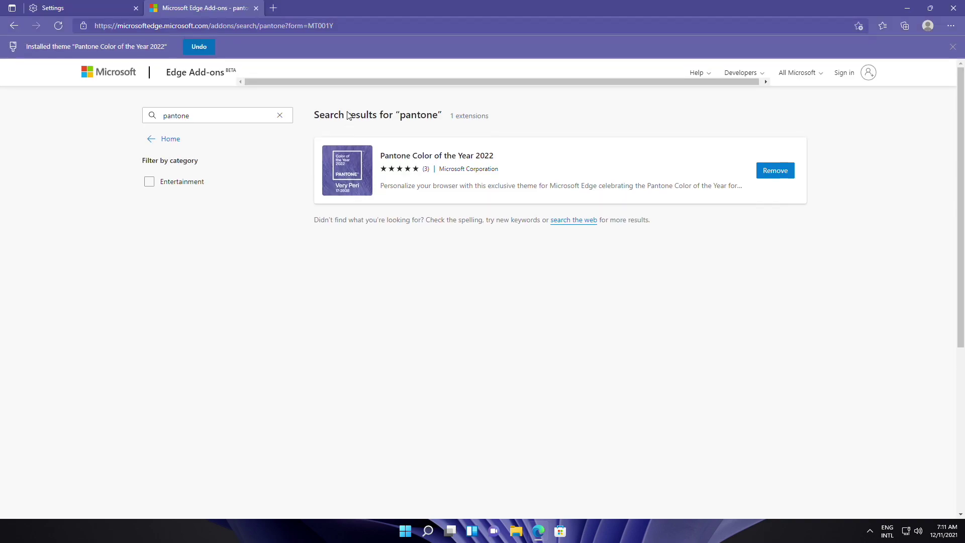
pyautogui.click(273, 7)
# Step: Close the Settings and Edge Add-ons tabs, leaving only the Very Peri new tab
pyautogui.click(136, 7)
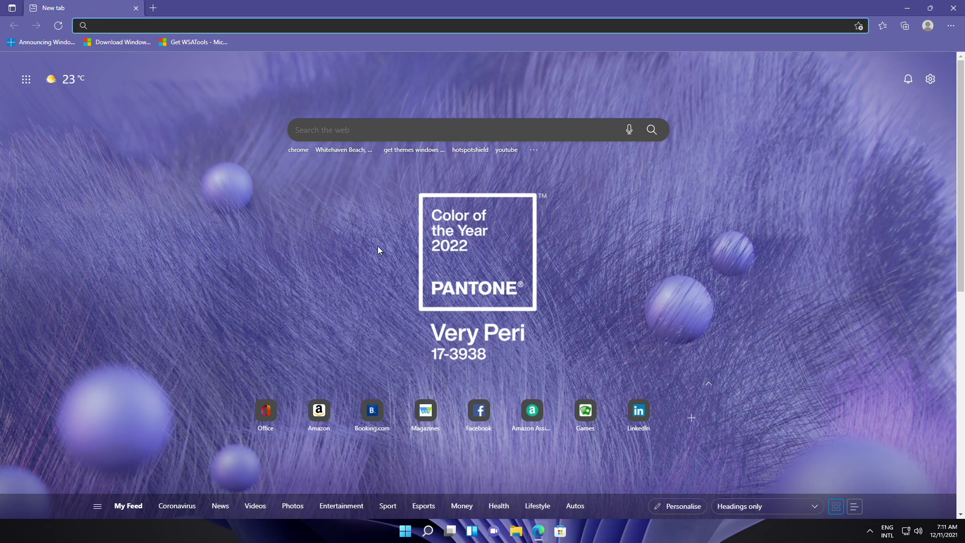
pyautogui.scroll(-3, 962, 278)
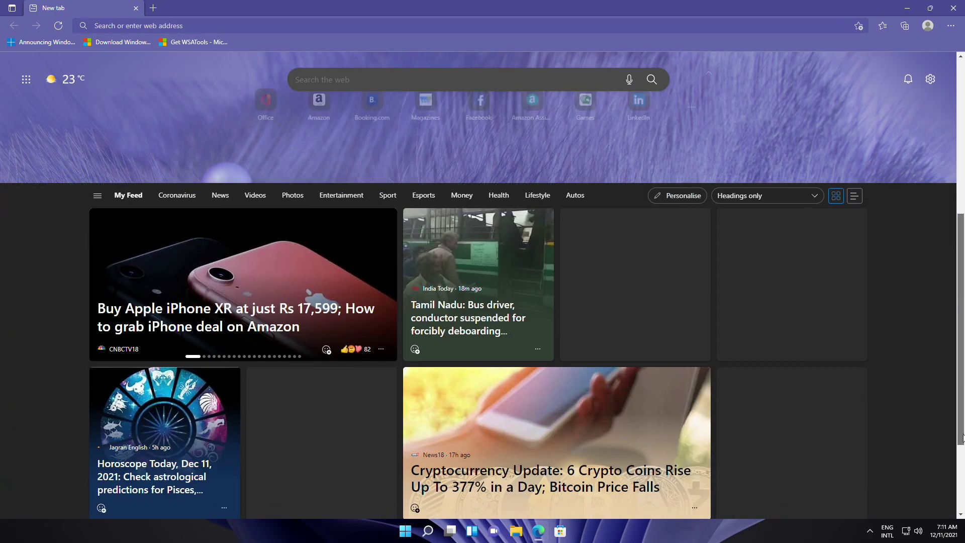
pyautogui.scroll(3, 962, 278)
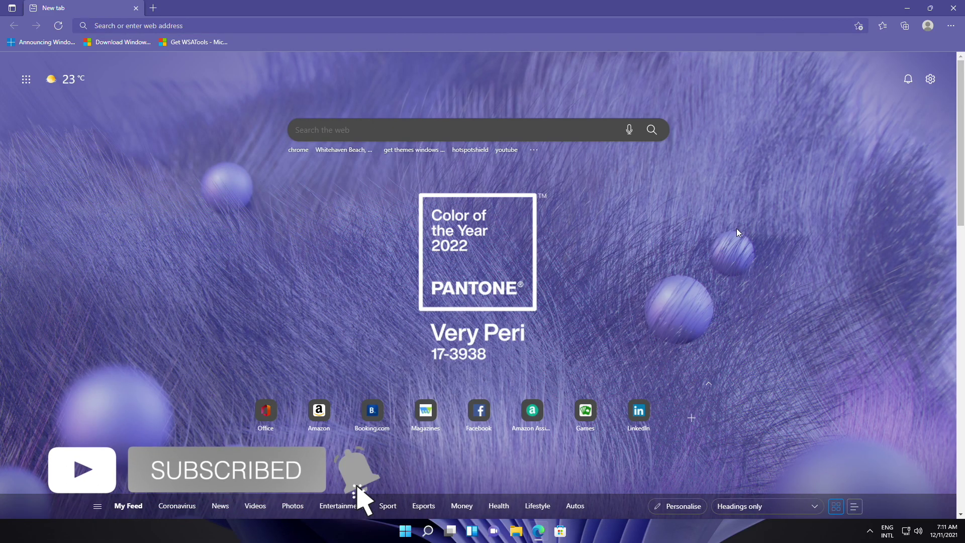